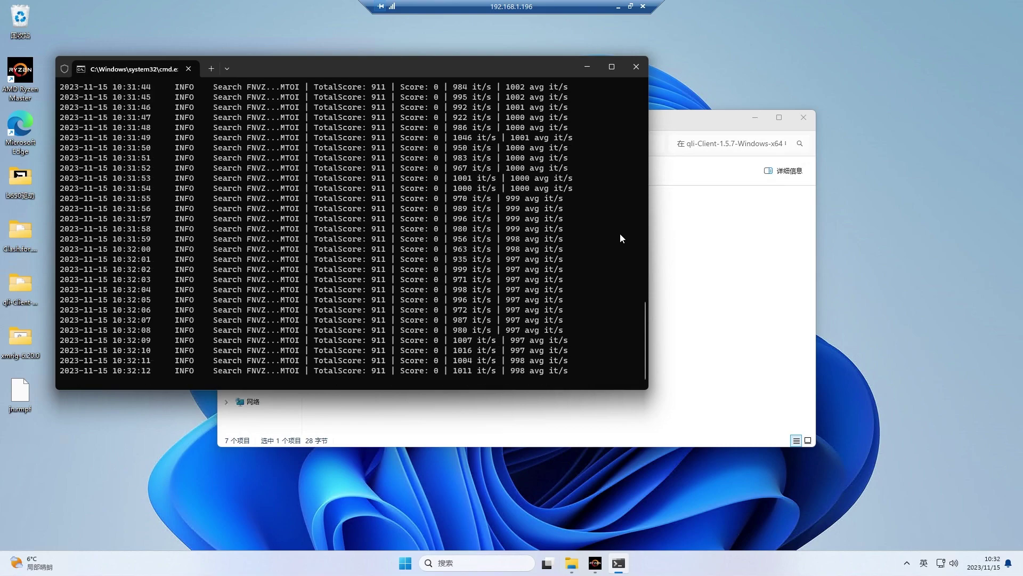
Close the running miner console and open qubic.bat for editing in Notepad
click(639, 66)
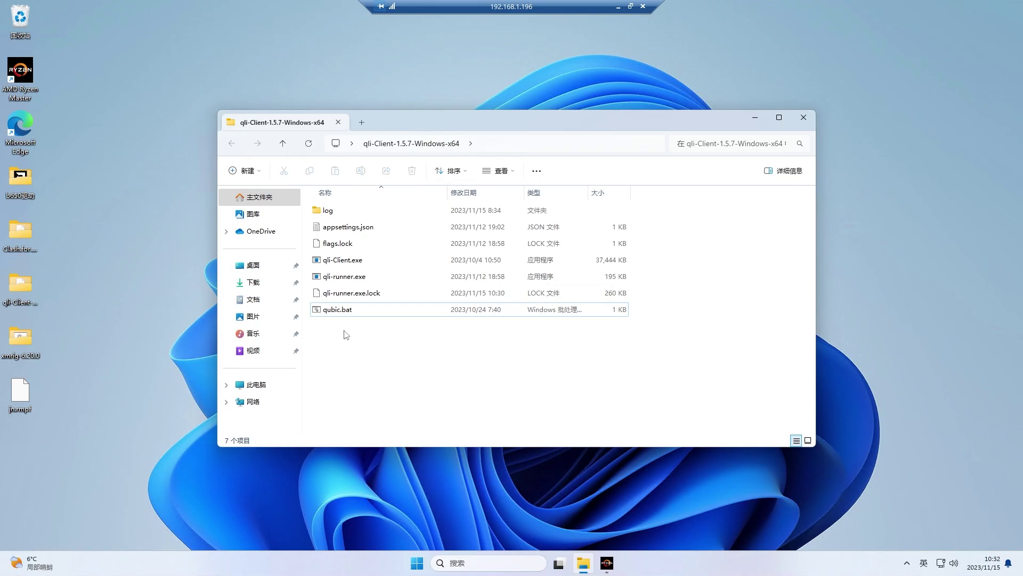
click(326, 312)
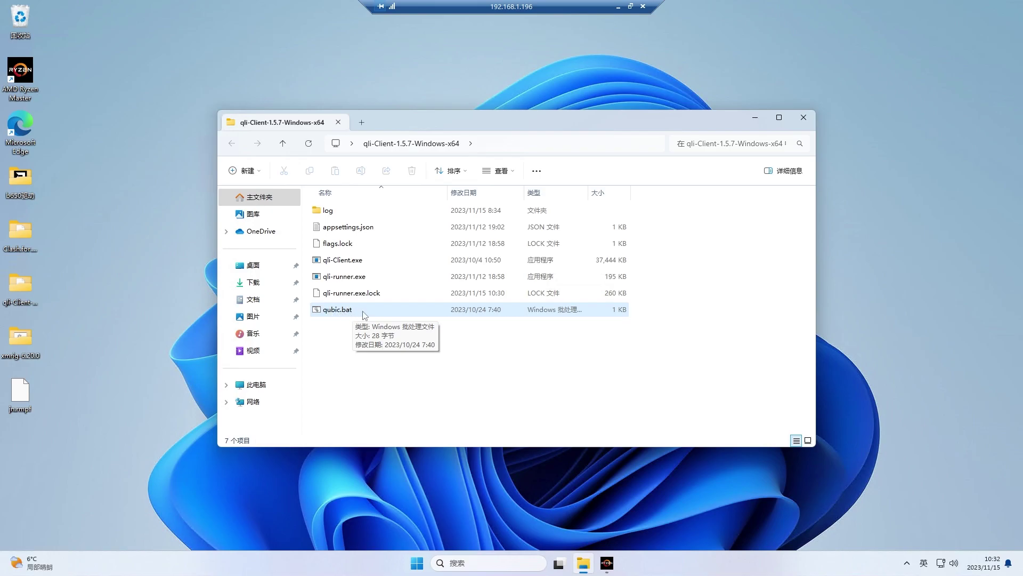
click(337, 315)
right_click(341, 319)
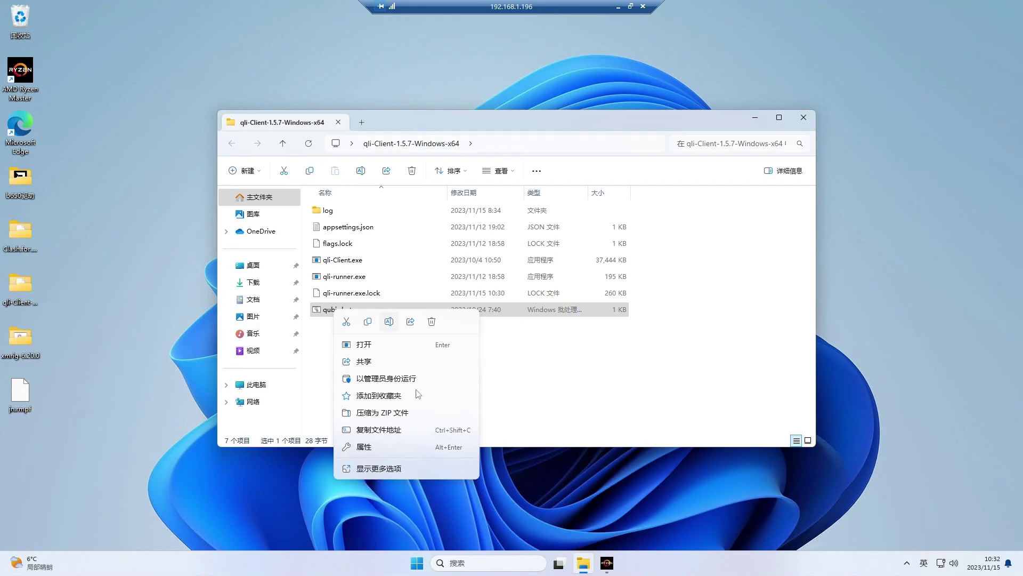
click(373, 472)
click(365, 329)
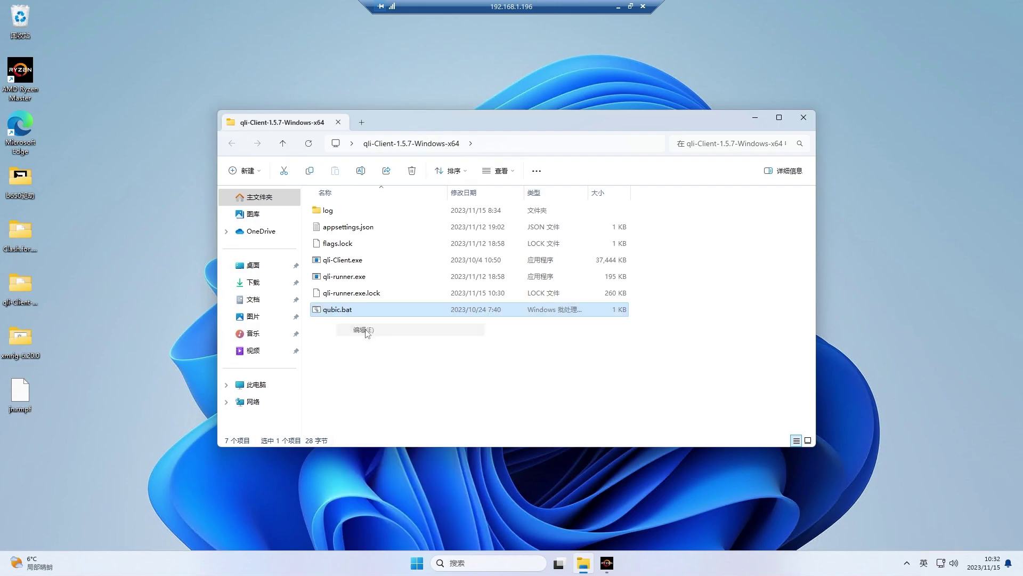
drag(288, 83, 682, 170)
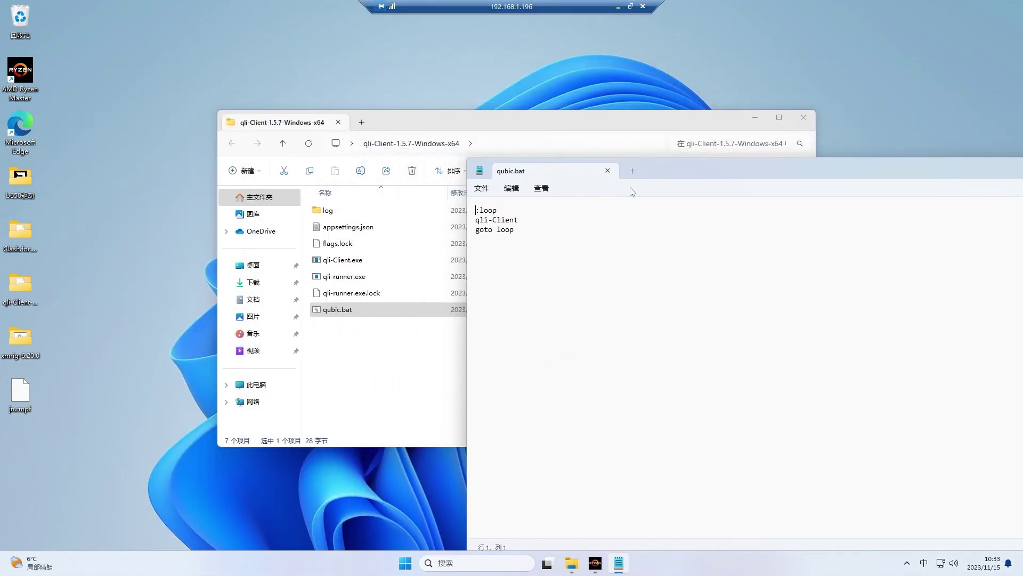
Examine the :loop, qli-Client and goto loop lines in qubic.bat, and close the file without editing it
drag(519, 219, 475, 220)
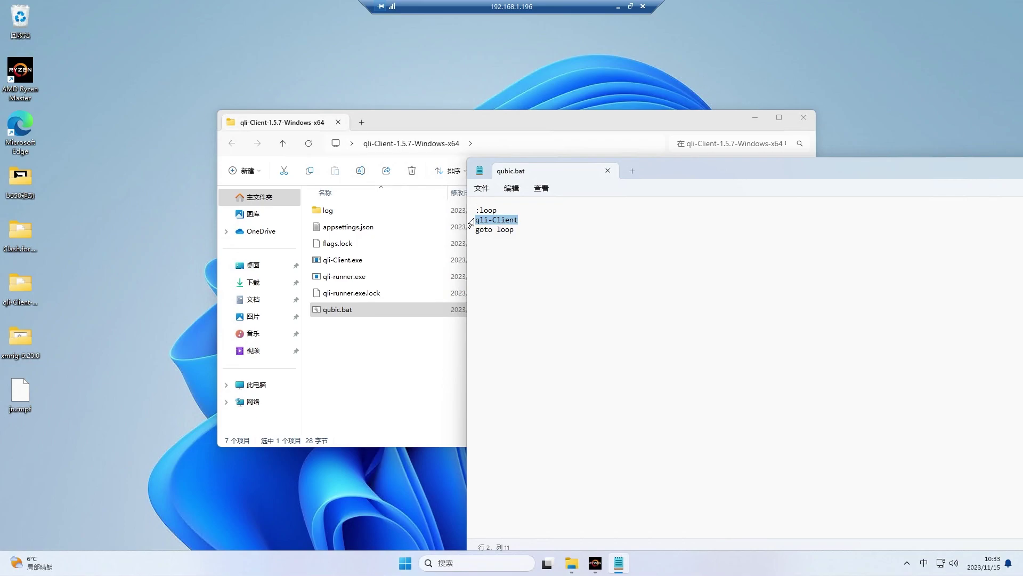
drag(497, 211, 476, 210)
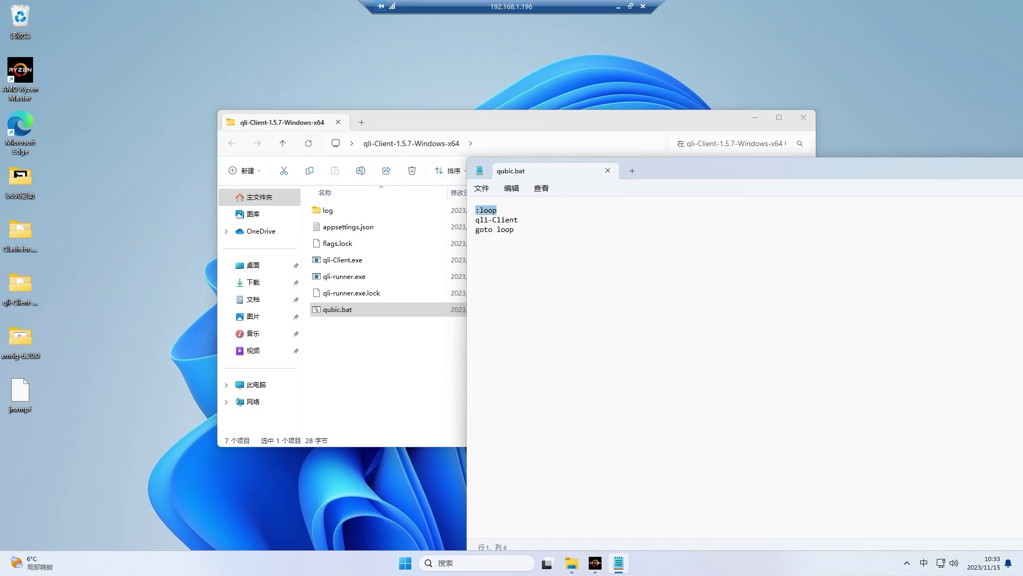
drag(515, 230, 476, 230)
mouse_move(497, 210)
mouse_down()
mouse_move(480, 210)
mouse_move(514, 230)
mouse_move(496, 230)
mouse_up()
key(alt+F4)
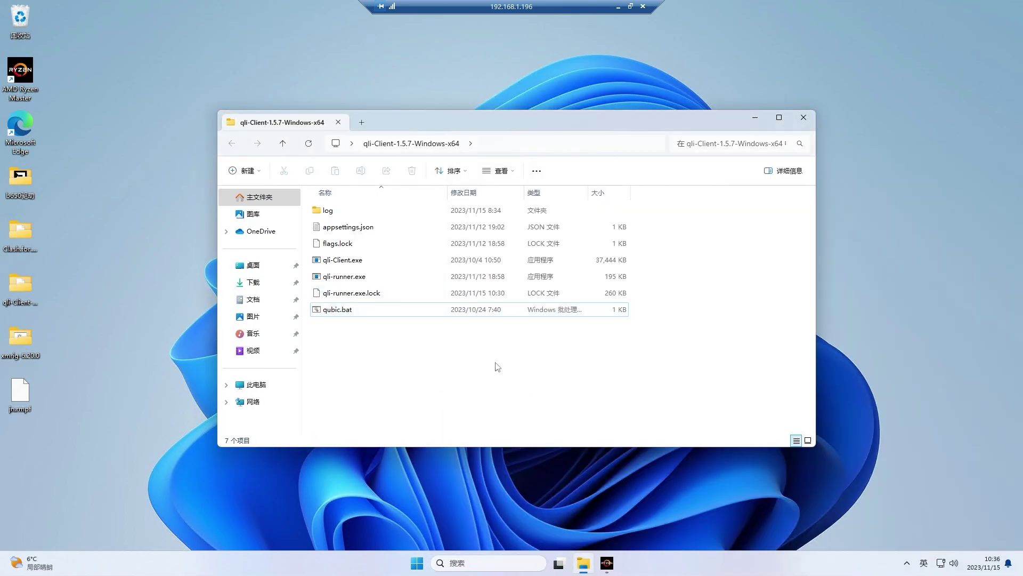
In the Windows power options, set the plugged-in sleep timeout to 从不 (Never) and close Settings
right_click(419, 566)
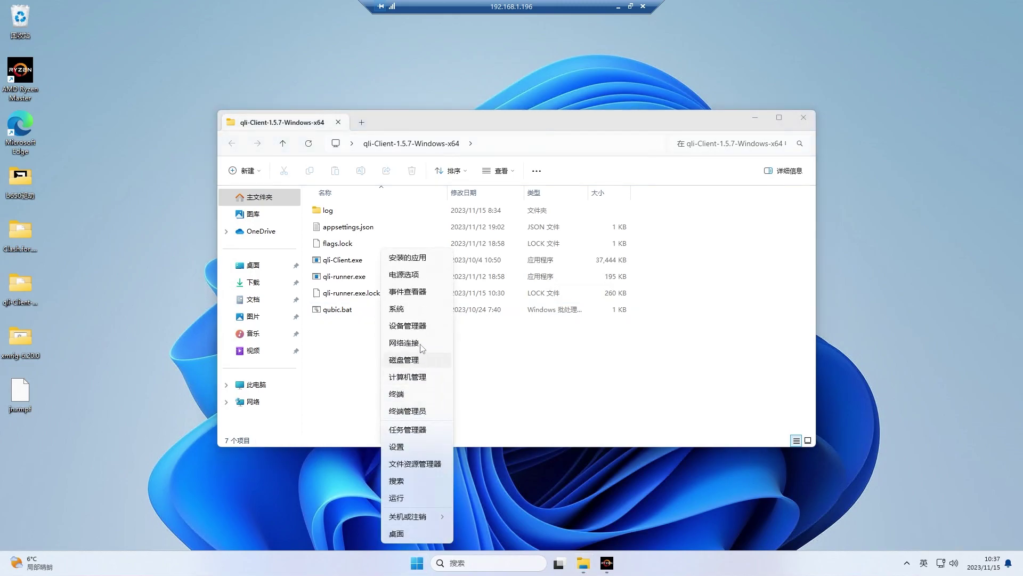
click(405, 275)
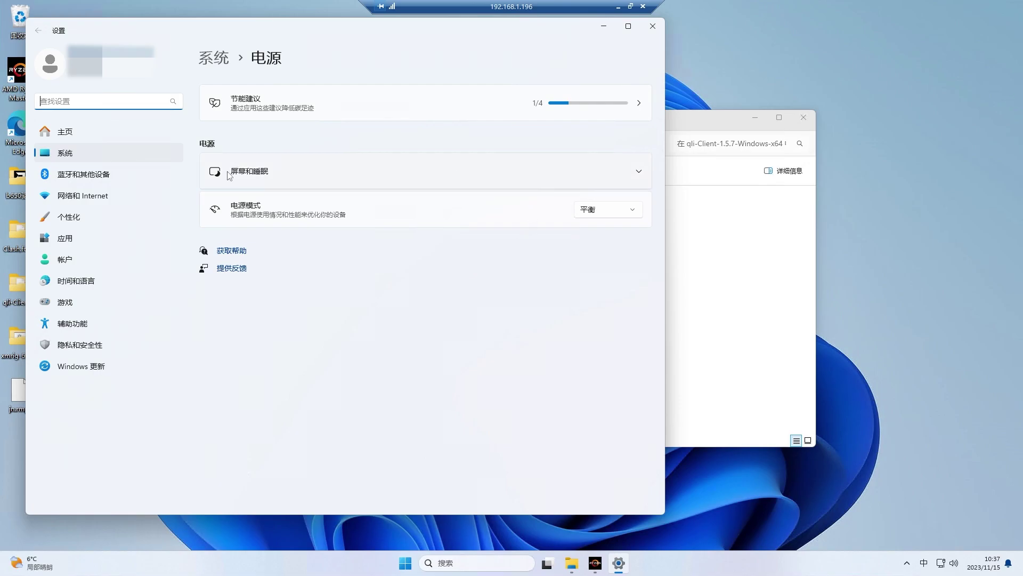
click(620, 175)
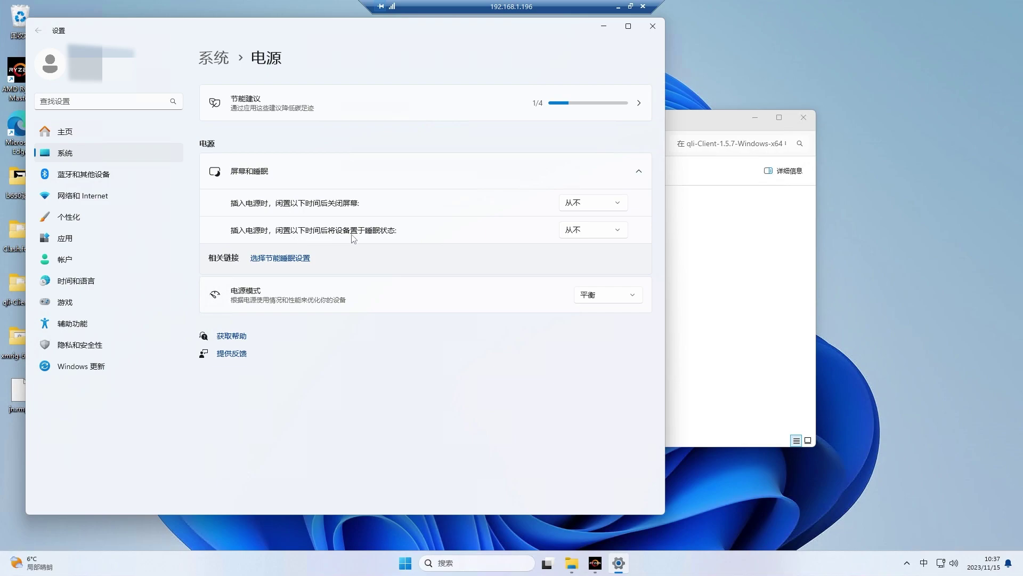
click(605, 230)
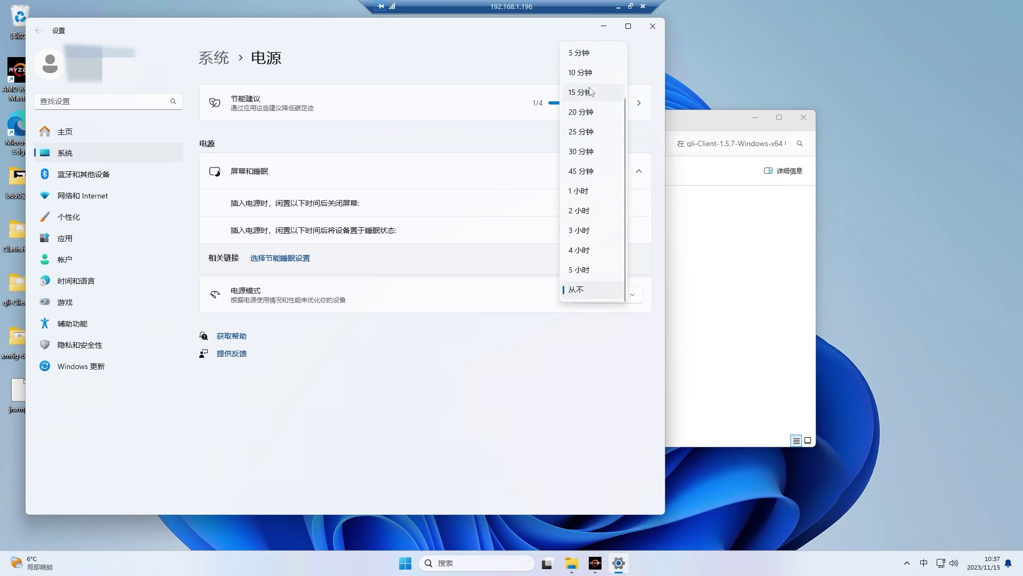
click(598, 291)
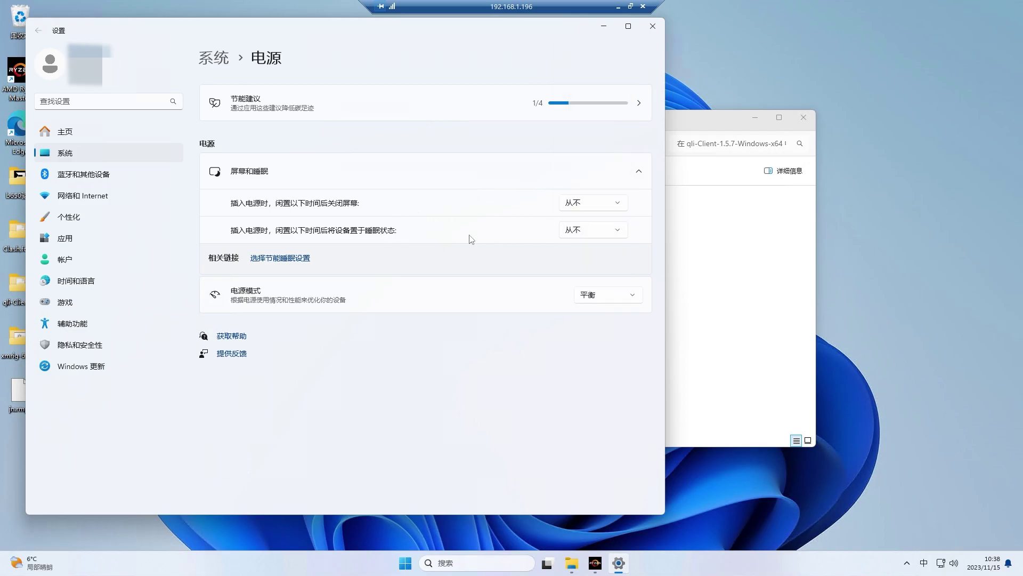
key(alt+F4)
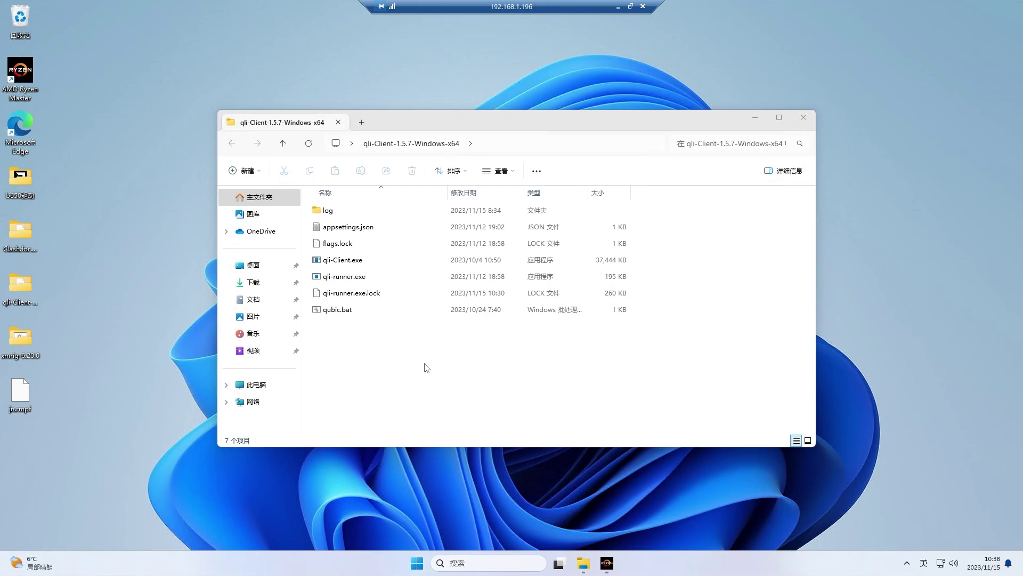
Open the Windows 更新 (Windows Update) page in Settings to review the update options
right_click(419, 566)
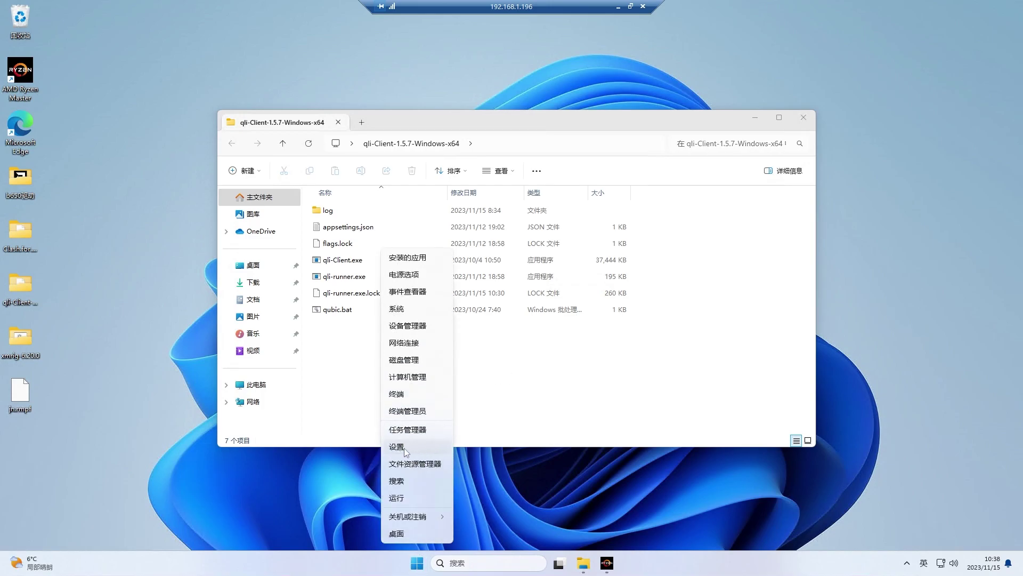
click(406, 452)
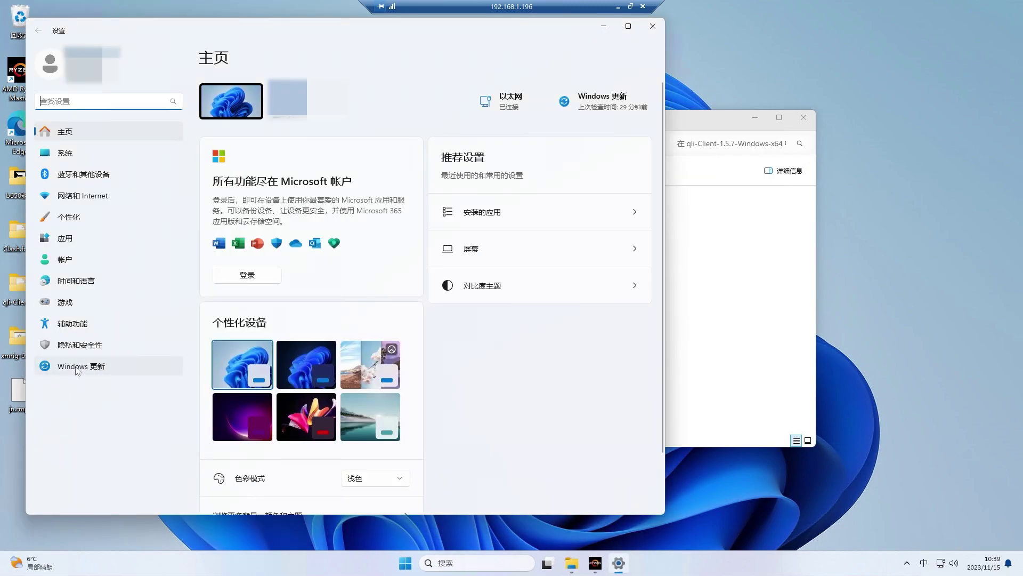
click(105, 371)
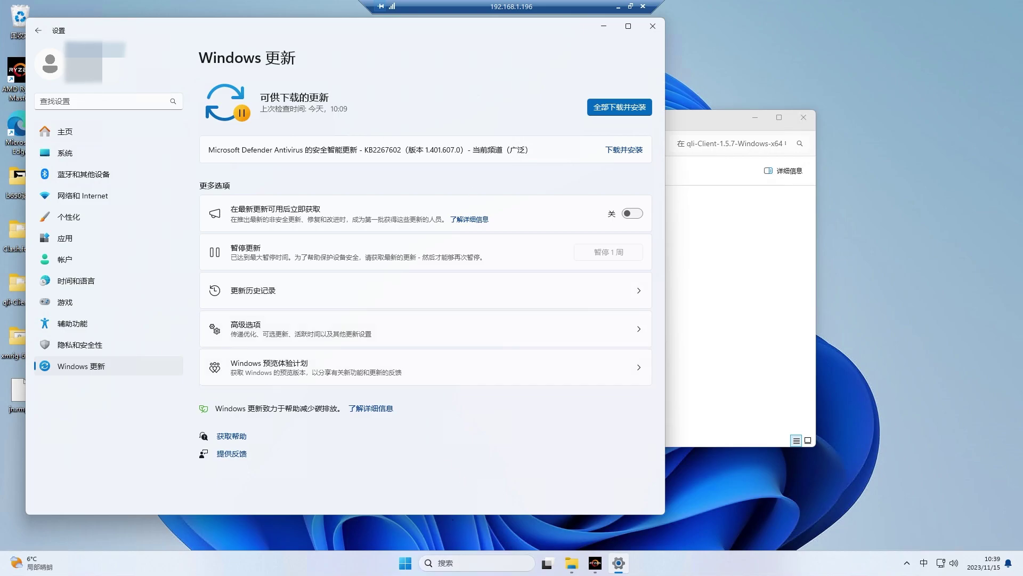
Search Windows for services.msc and open the Services console
click(451, 562)
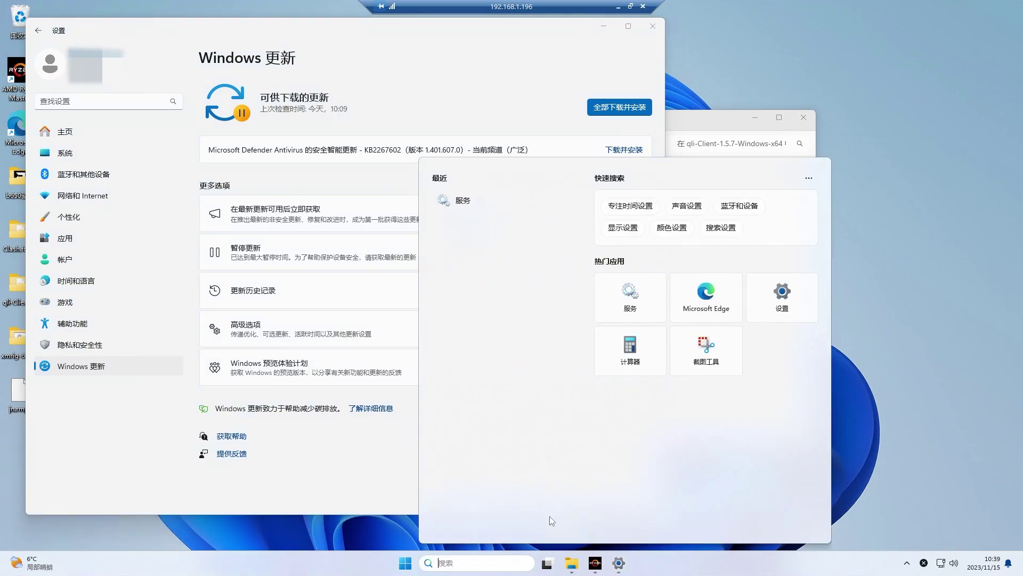
text(ser)
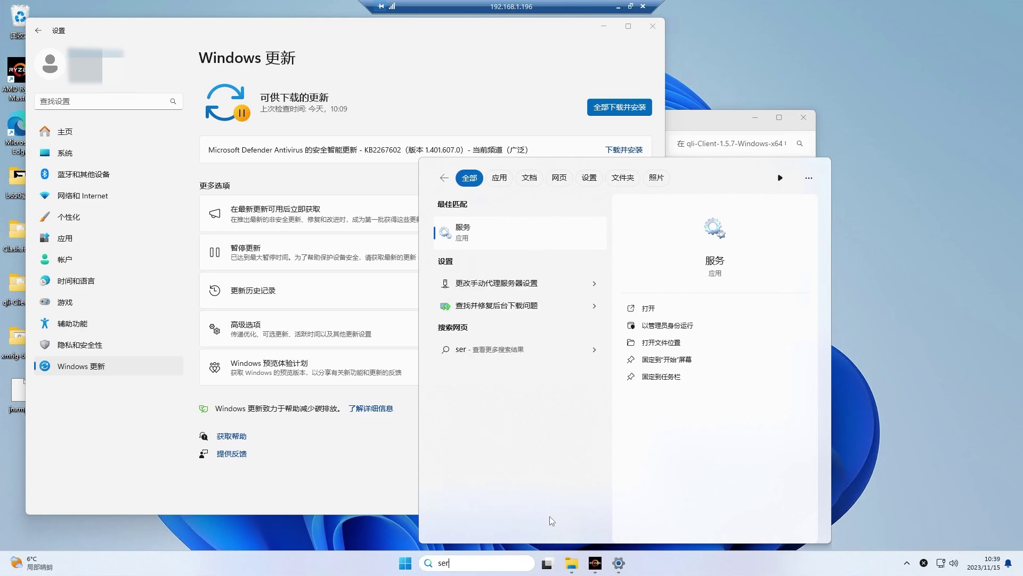
text(vices)
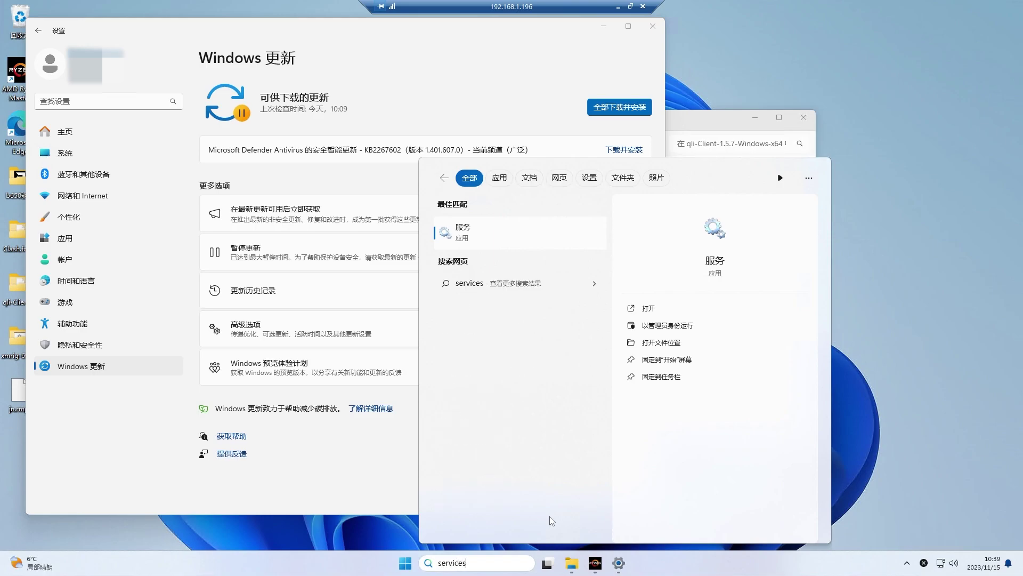
text(.msc)
click(476, 235)
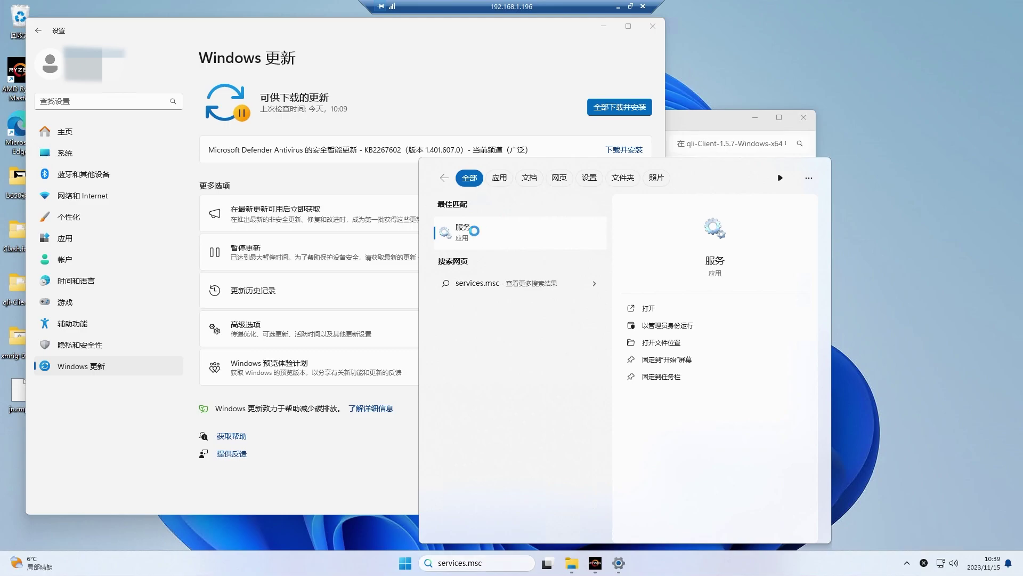
Open the properties of the Windows 更新 service and set its startup type to 禁用 (Disabled)
drag(1018, 84, 1008, 411)
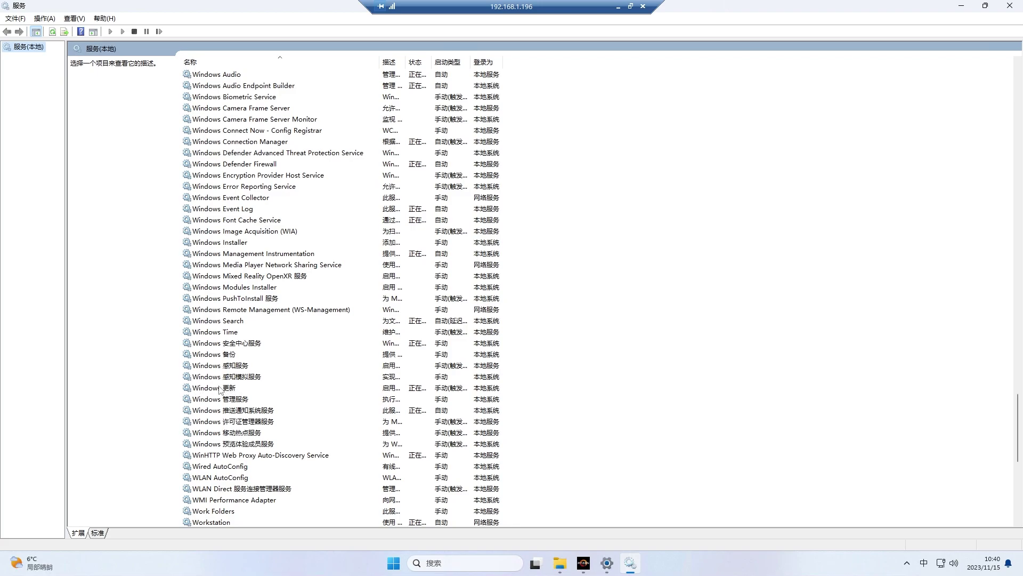
click(219, 392)
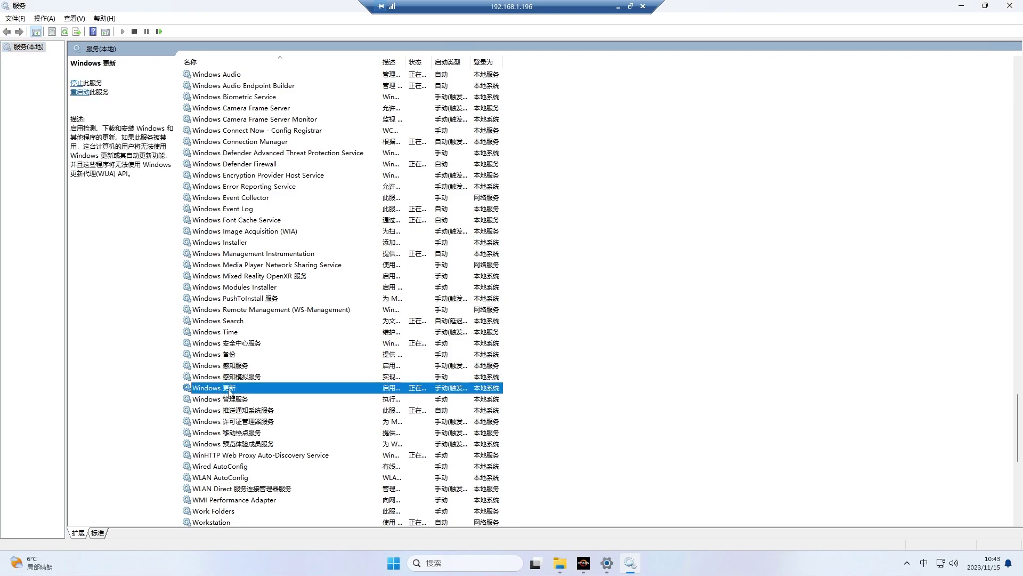
double_click(230, 393)
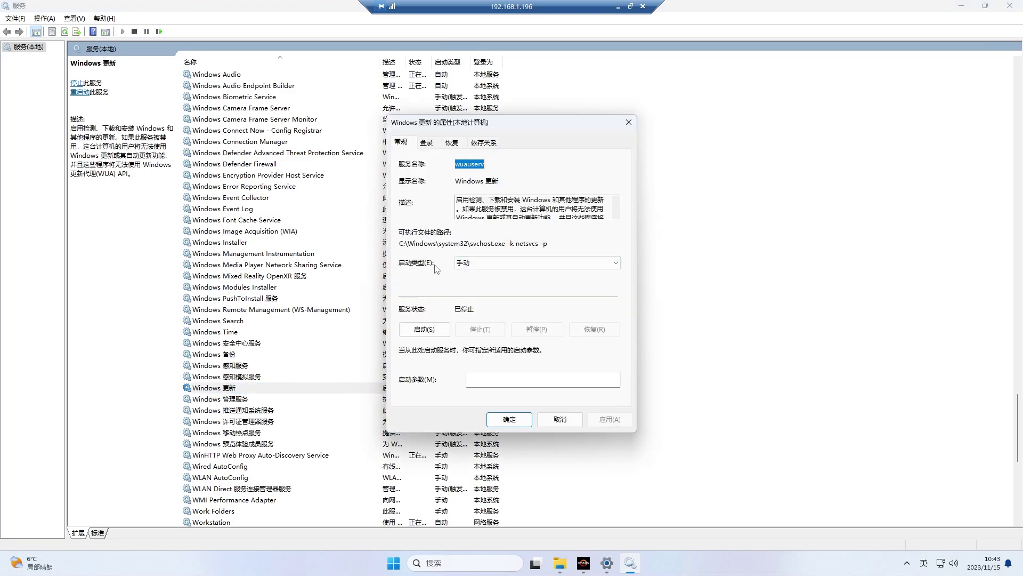
click(501, 269)
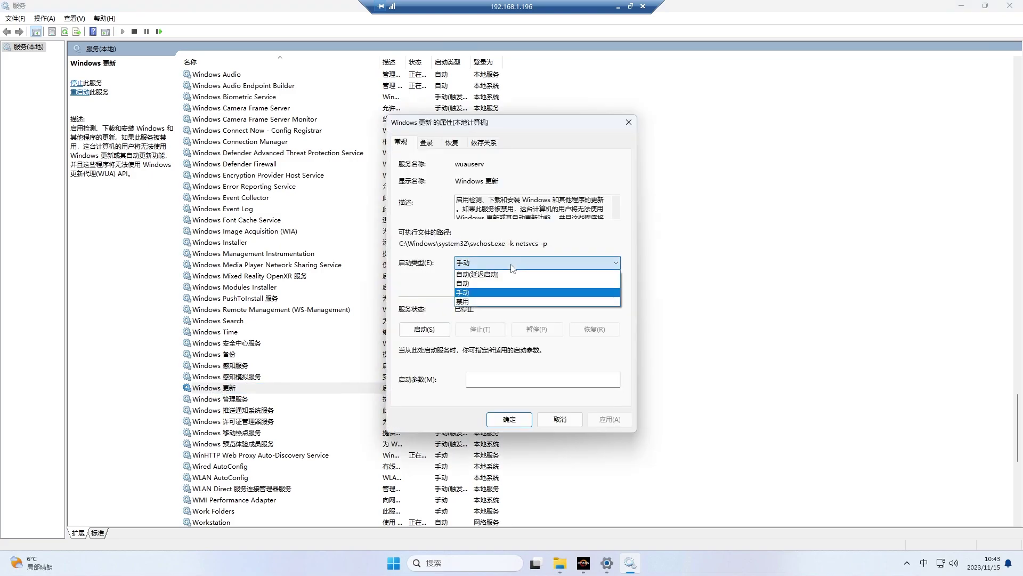
click(471, 303)
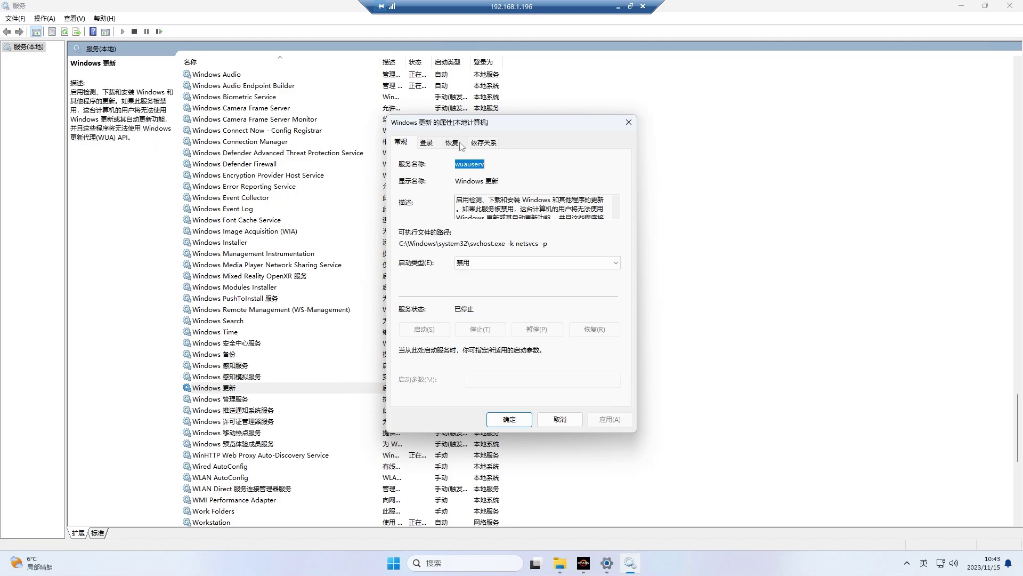
Set the Windows 更新 service's first-failure recovery action to 无操作 (no action), then apply and confirm the properties
click(458, 142)
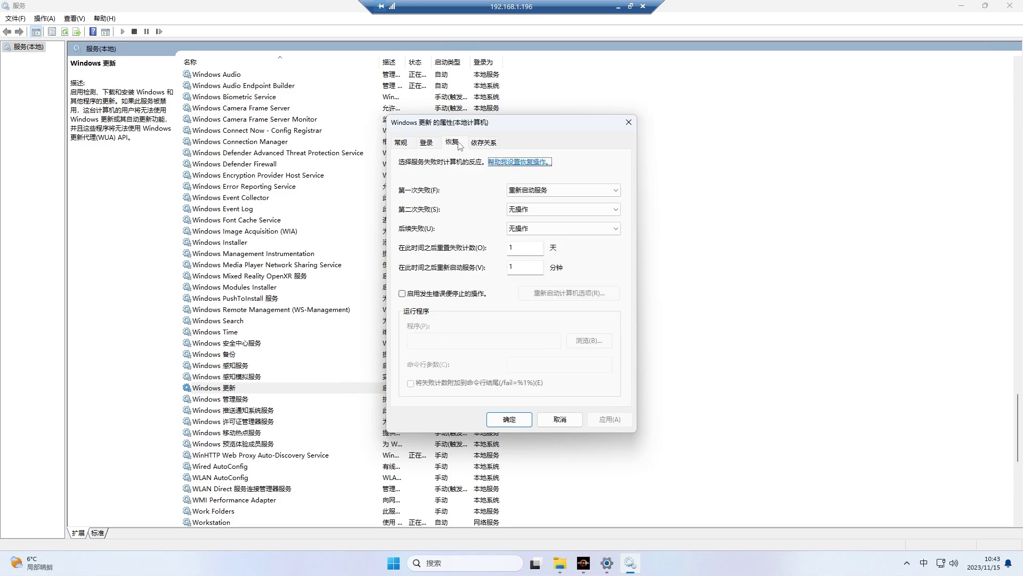
click(559, 191)
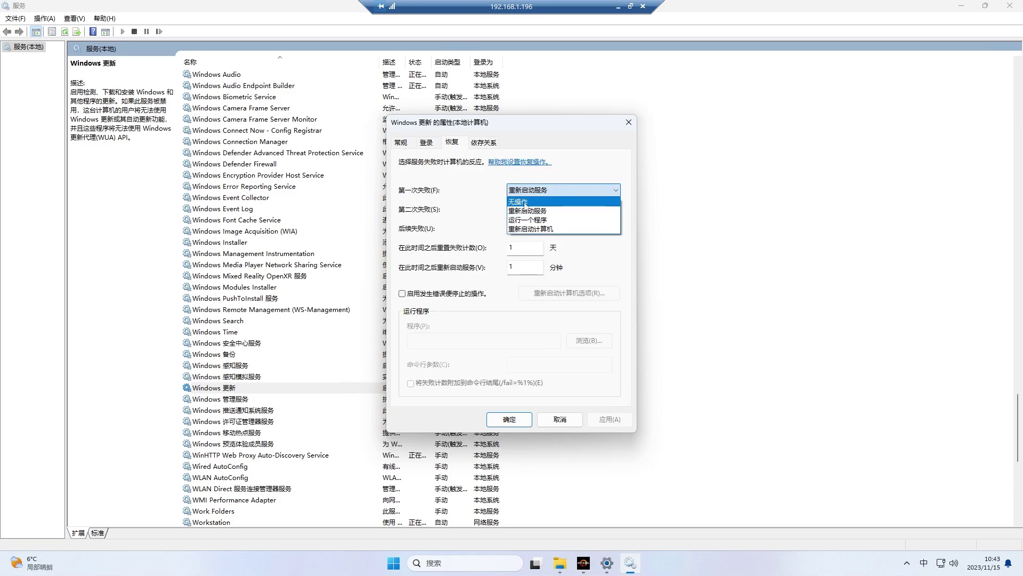
click(525, 202)
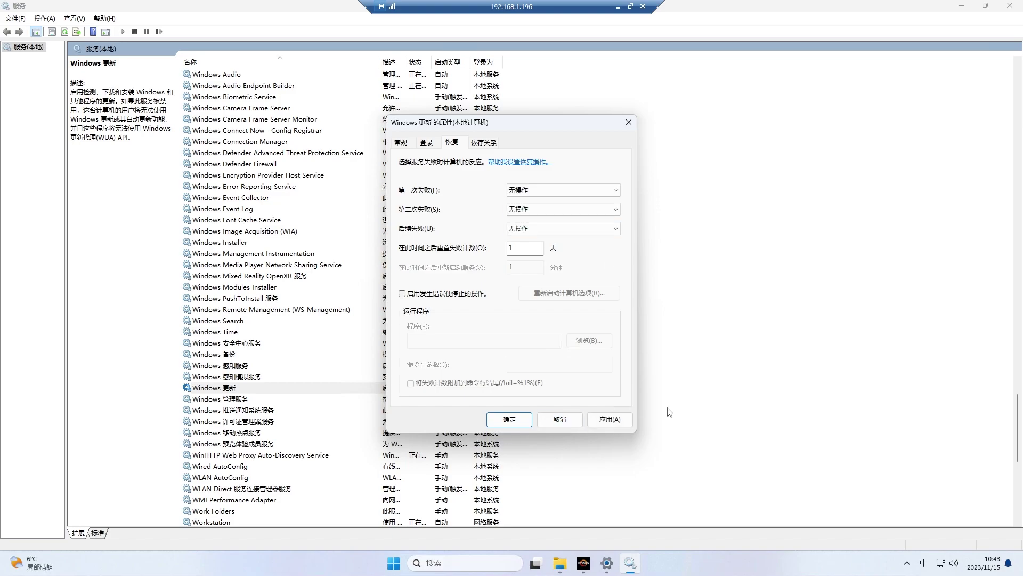
click(611, 419)
click(521, 421)
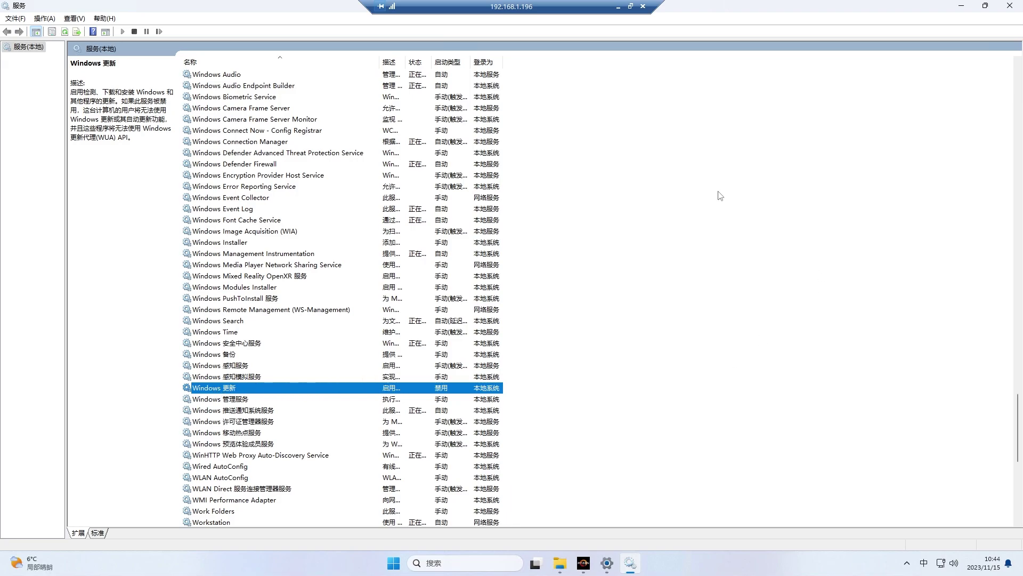
Minimize the Services, Settings and File Explorer windows to show the desktop
click(962, 7)
click(604, 26)
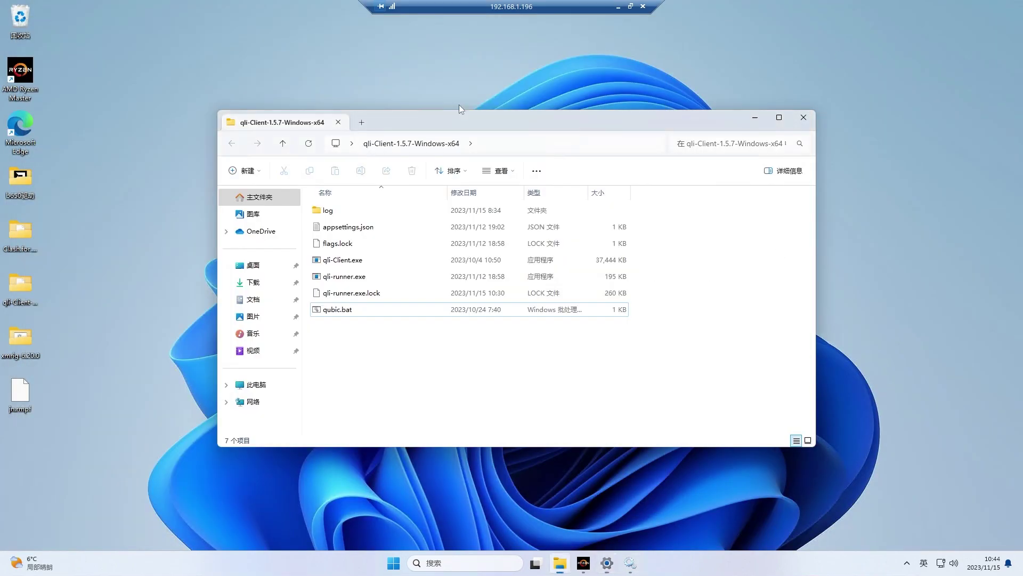
click(756, 116)
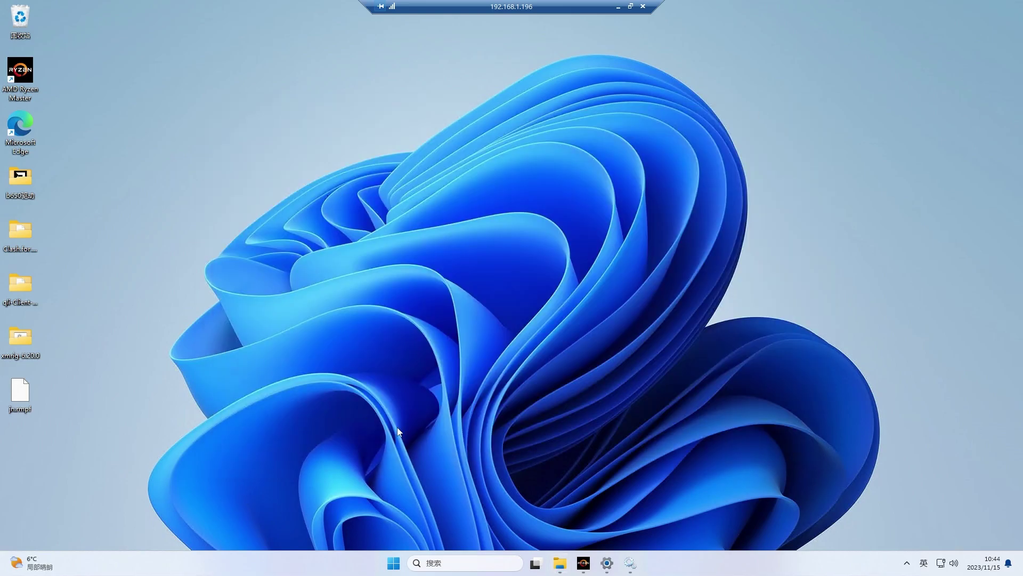